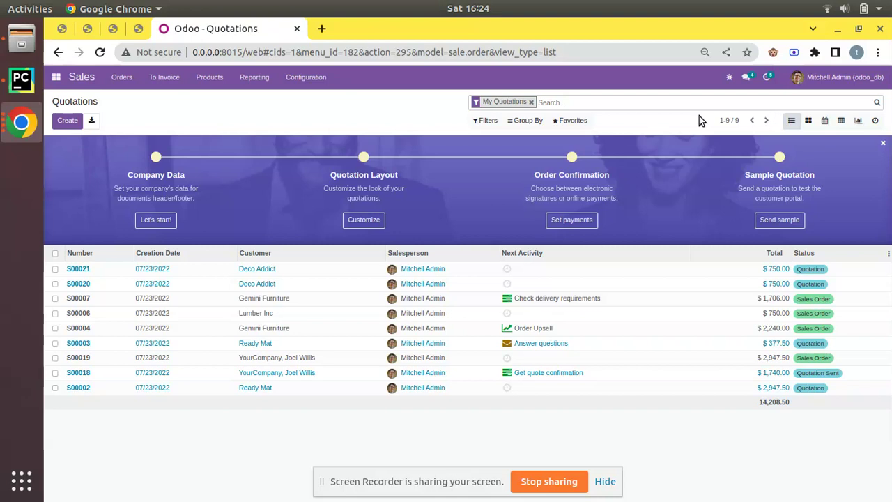
Start a new quotation with Deco Addict as the customer
left_click(68, 120)
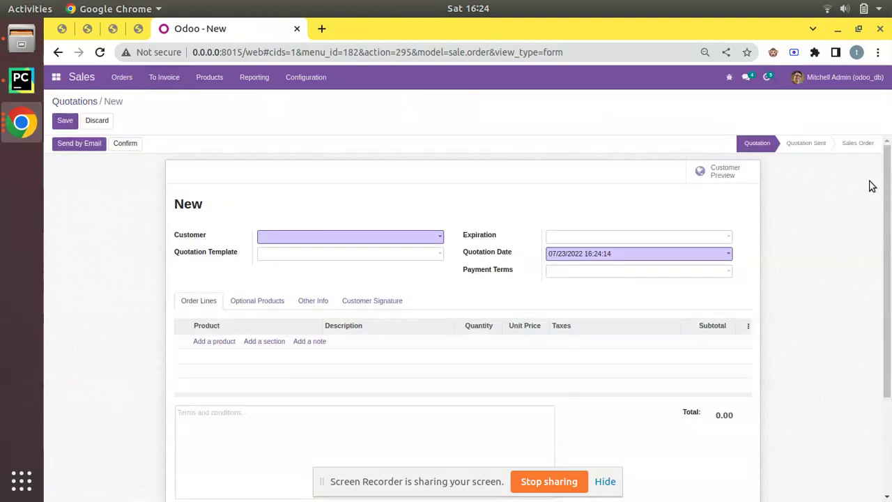
left_click(329, 240)
left_click(331, 255)
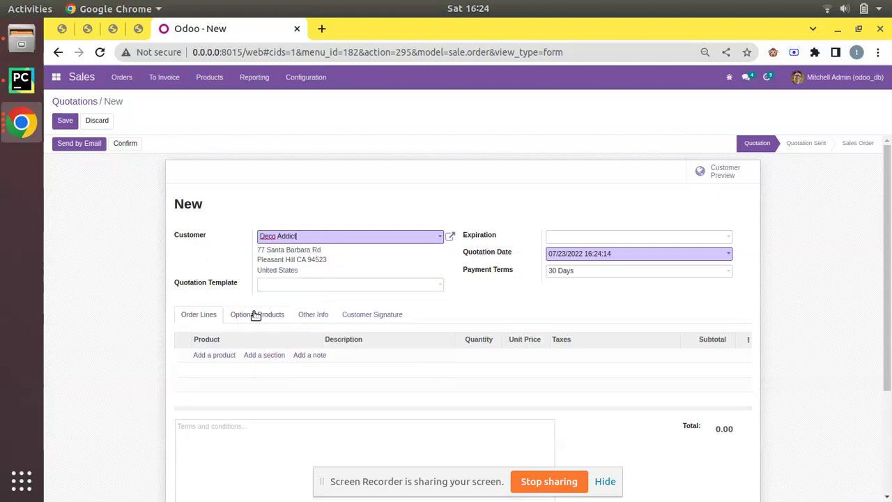
Add the black Customizable Desk (750.00) and the Large Cabinet (320.00) as order lines
left_click(217, 355)
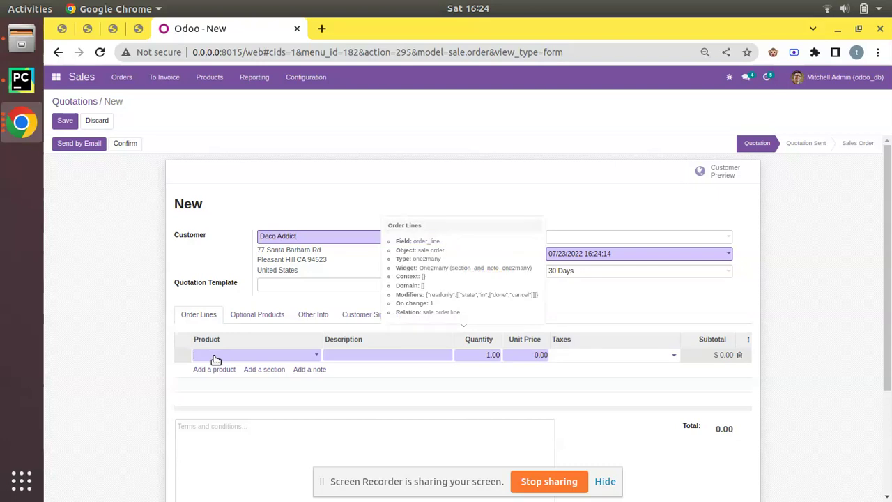
left_click(216, 358)
left_click(247, 380)
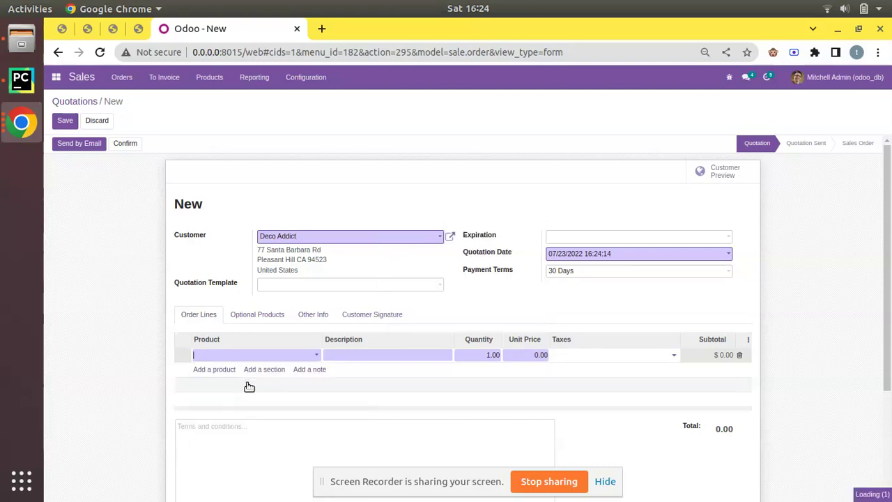
left_click(209, 390)
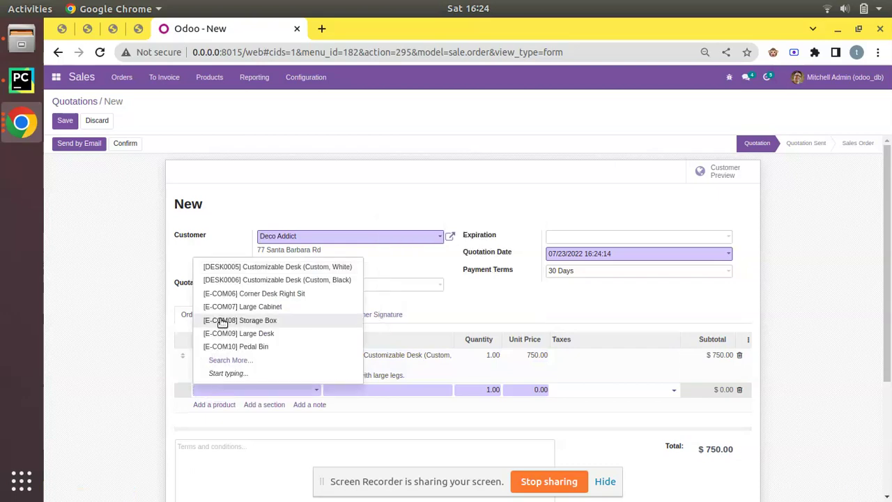
left_click(247, 330)
left_click(431, 317)
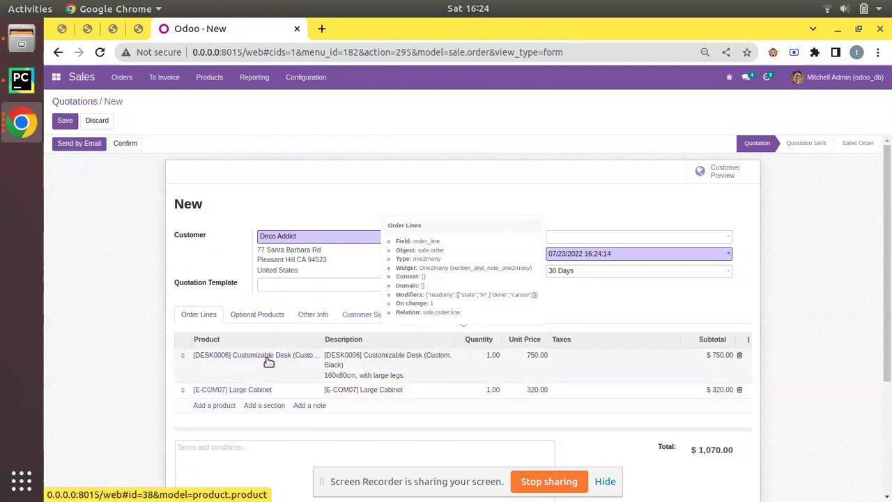
left_click(526, 359)
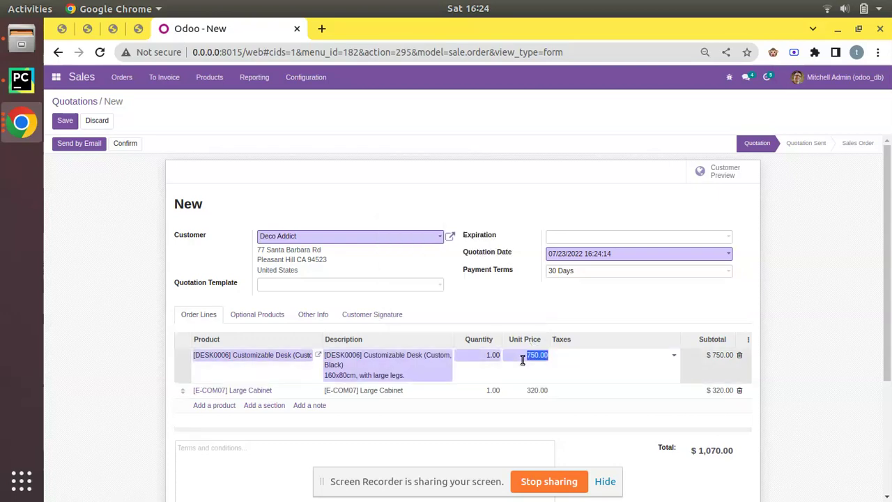
left_click(544, 299)
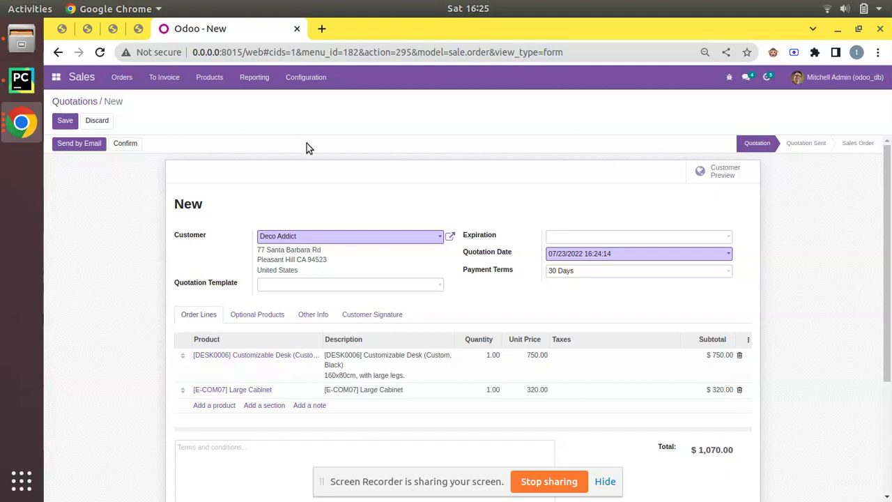
left_click(291, 78)
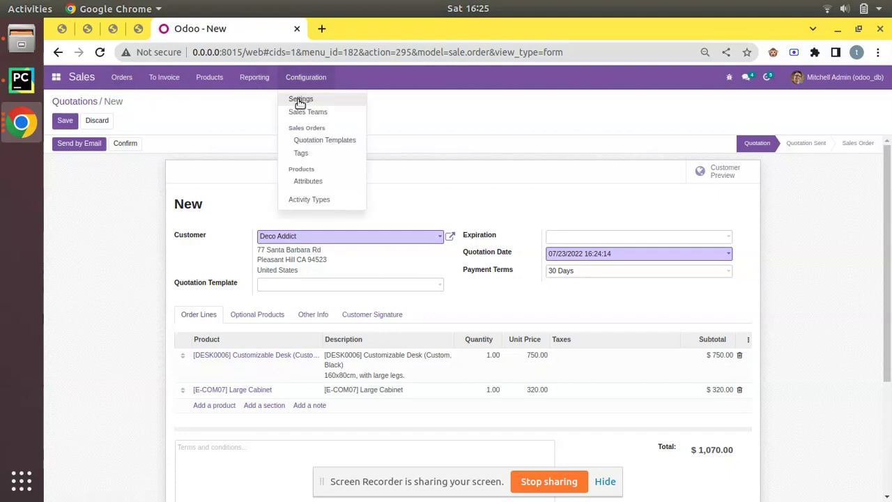
Tick Margins under Pricing in the Sales settings and save
left_click(299, 101)
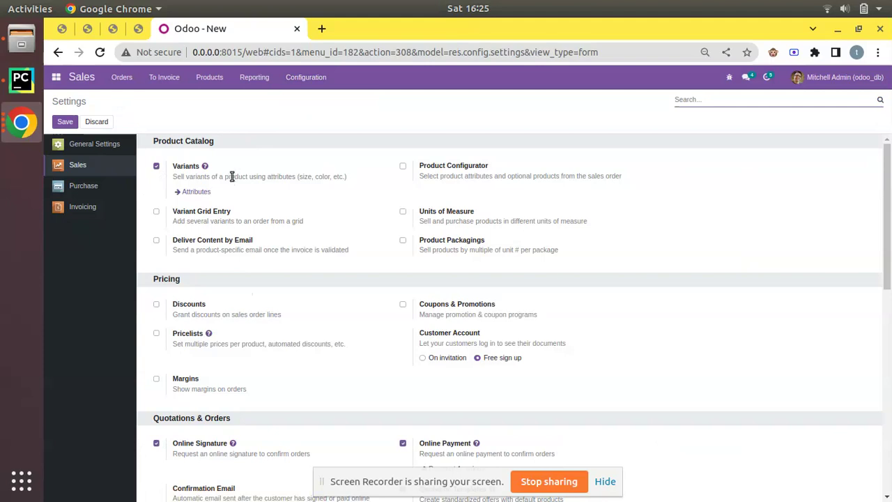
scroll(232, 176, "down", 3)
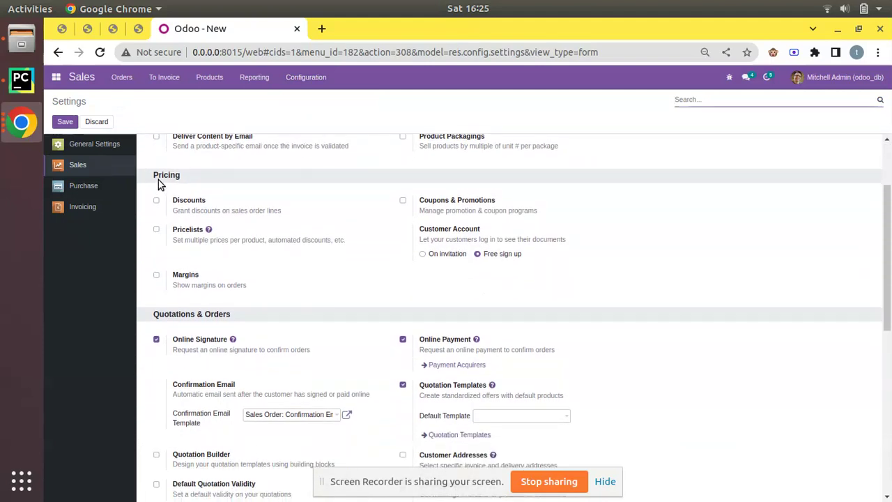
left_click(157, 276)
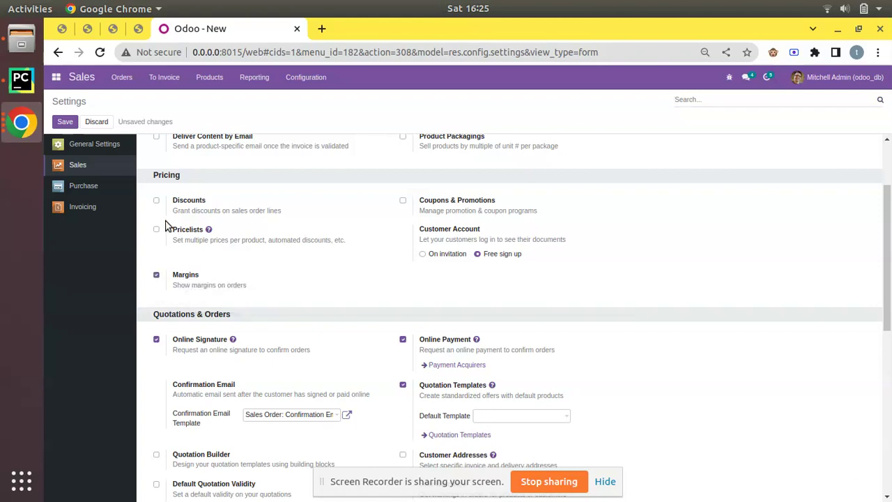
left_click(65, 122)
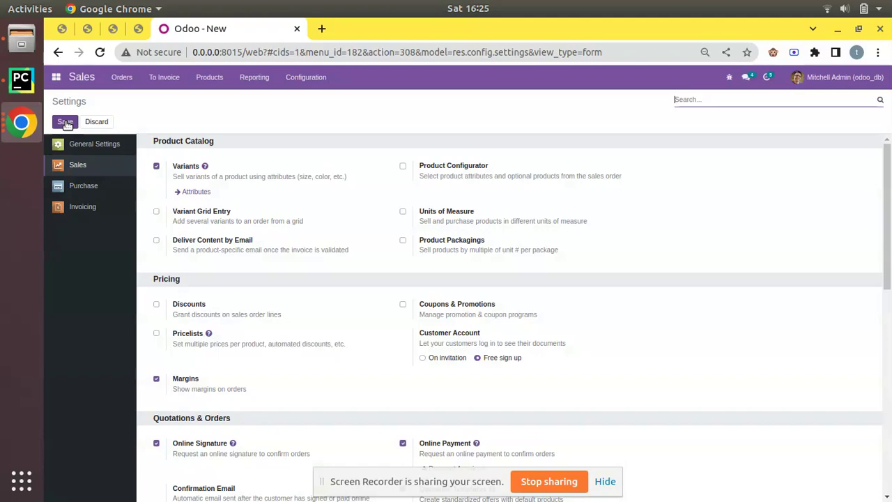
left_click(120, 81)
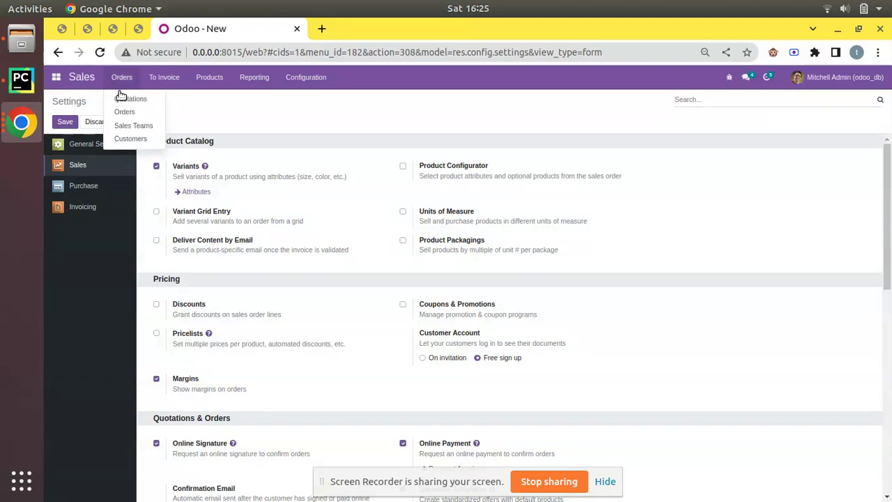
Create a new Deco Addict quotation with the white Customizable Desk at 750.00
left_click(124, 112)
left_click(127, 80)
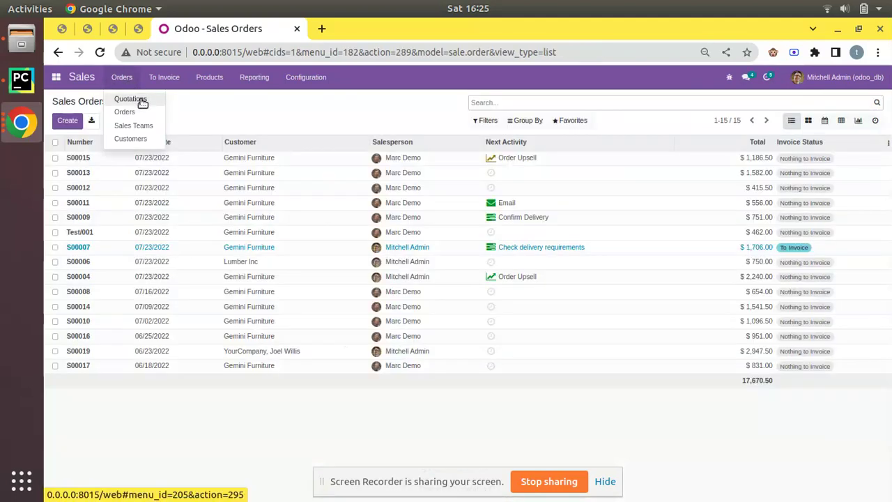
left_click(130, 99)
left_click(67, 122)
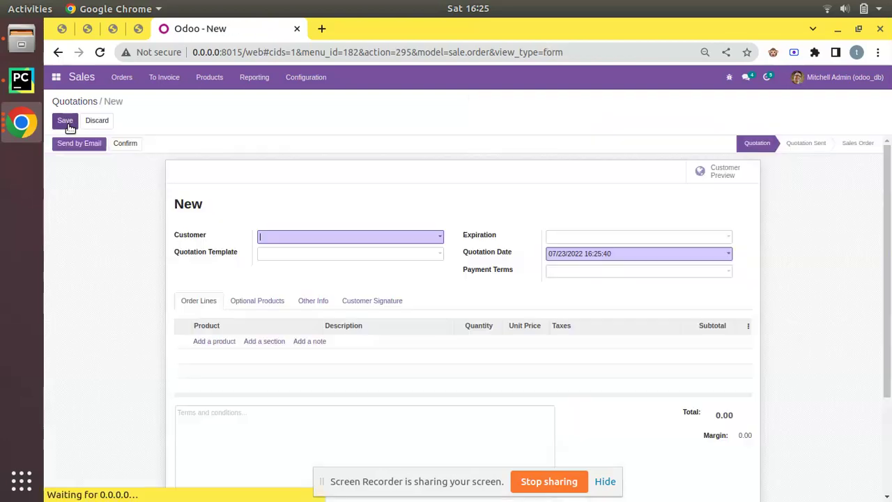
left_click(222, 340)
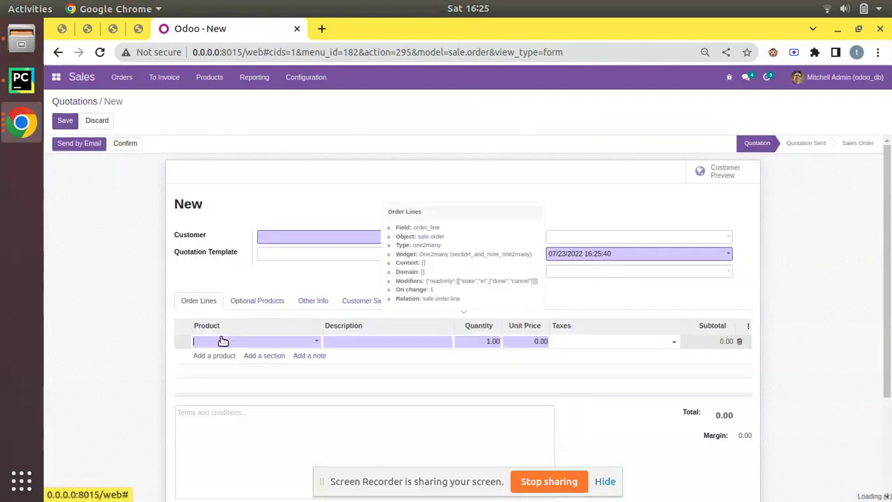
left_click(275, 237)
left_click(275, 253)
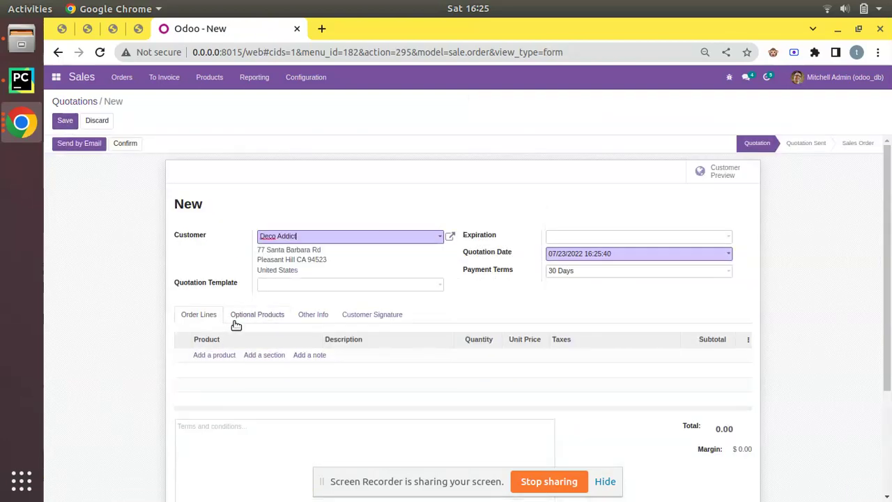
left_click(222, 354)
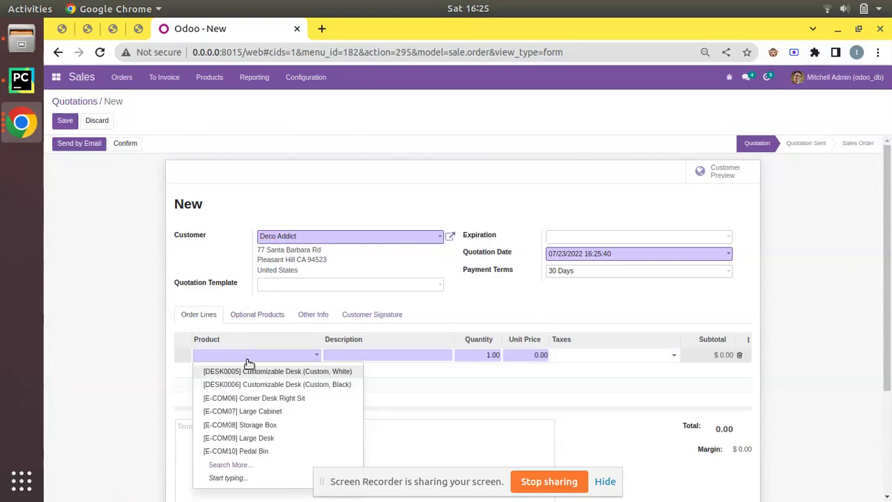
left_click(255, 371)
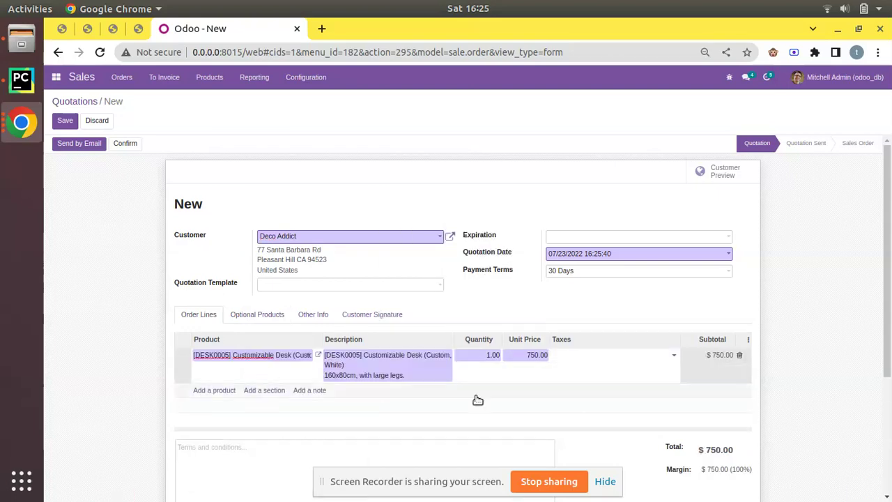
left_click(559, 304)
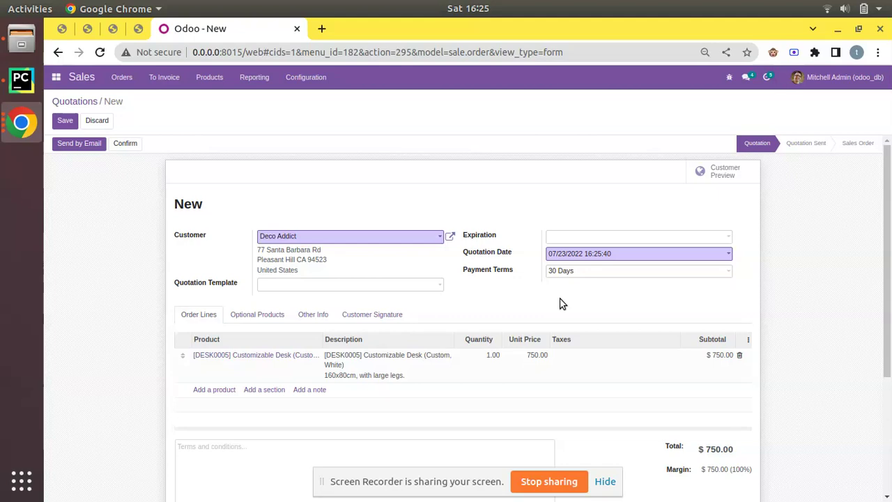
Show the Margin column in the order lines, keeping the Cost column hidden
left_click(748, 341)
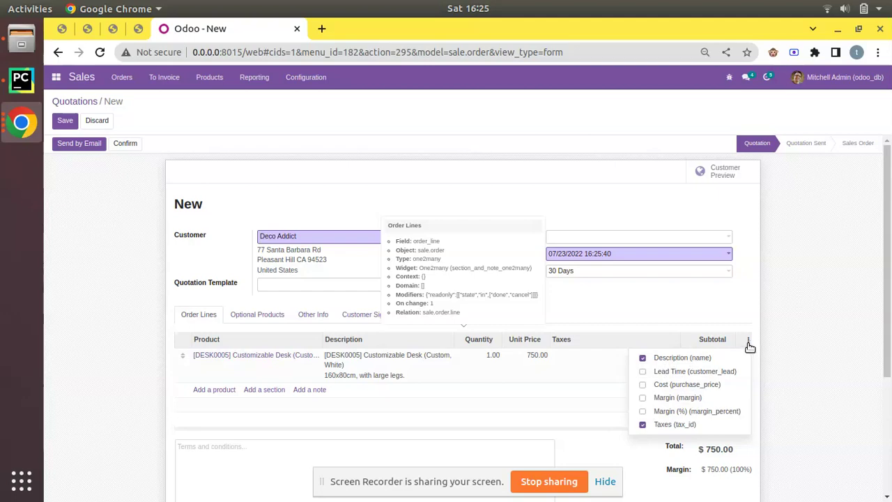
left_click(642, 397)
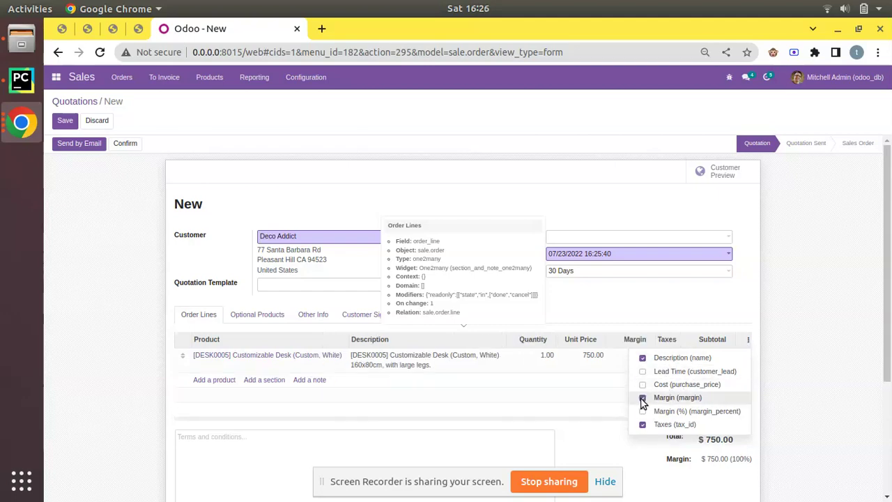
left_click(642, 384)
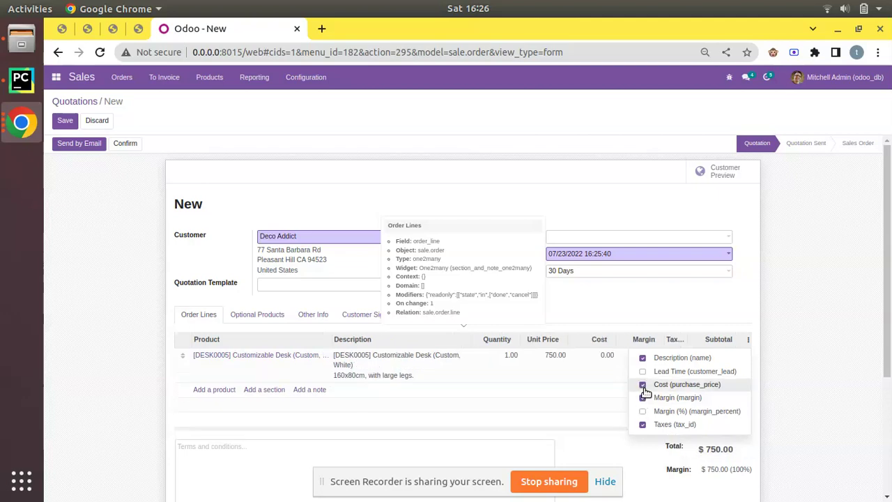
left_click(643, 309)
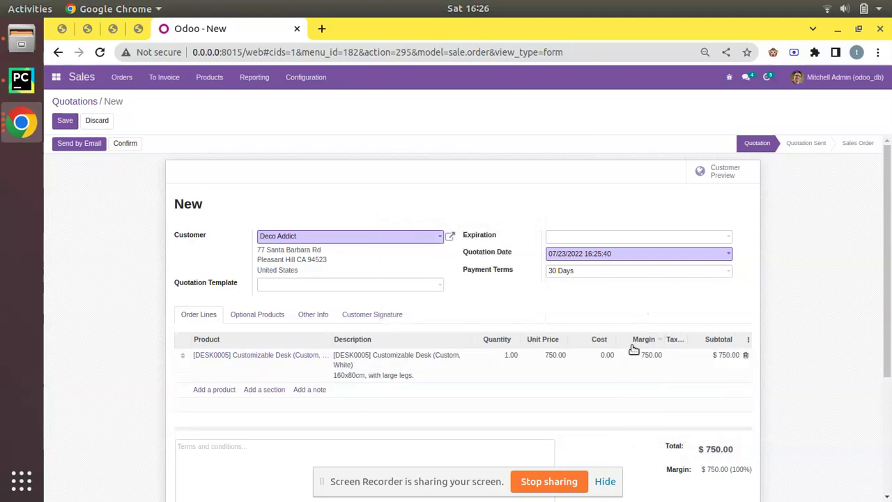
left_click(748, 341)
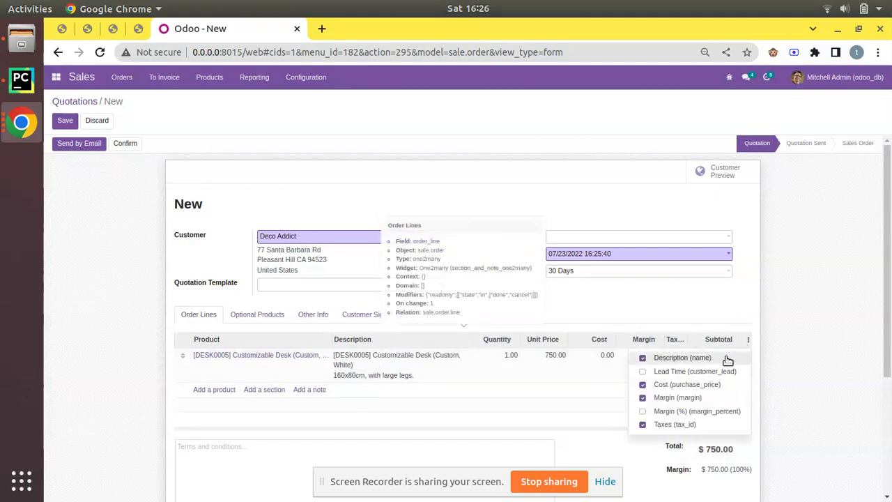
left_click(642, 386)
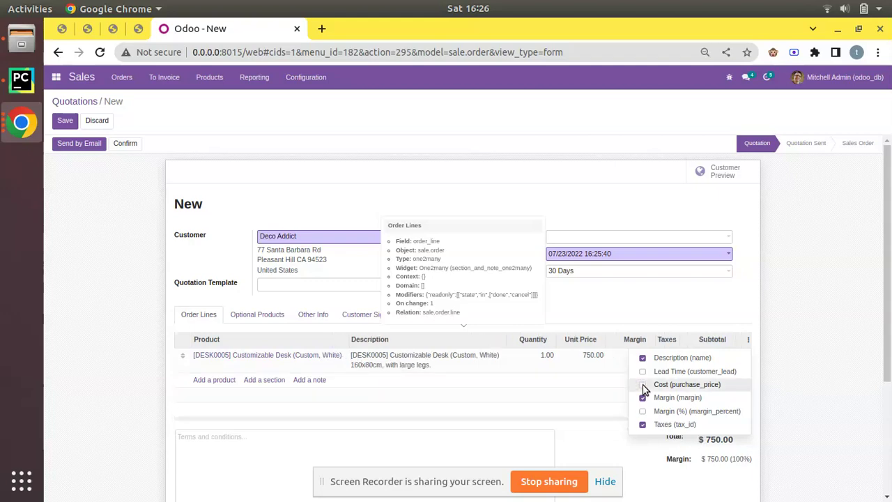
left_click(623, 313)
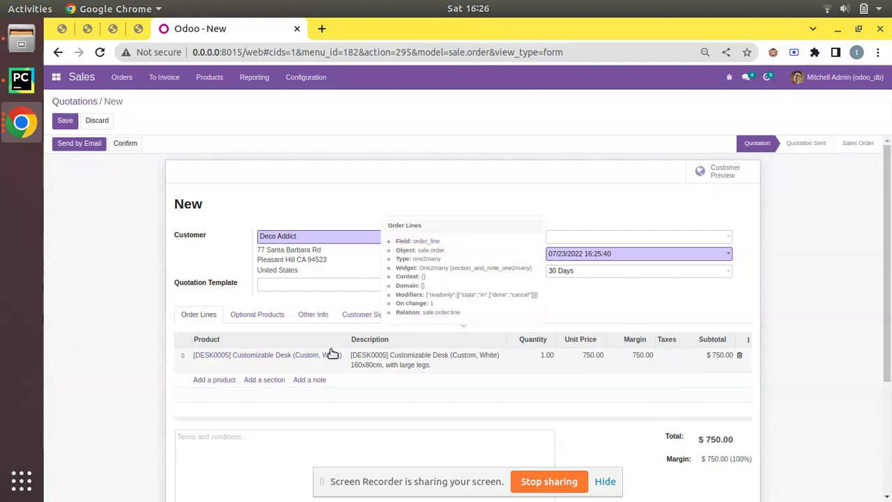
Change the white Customizable Desk product's cost to 300 and save it
left_click(279, 357)
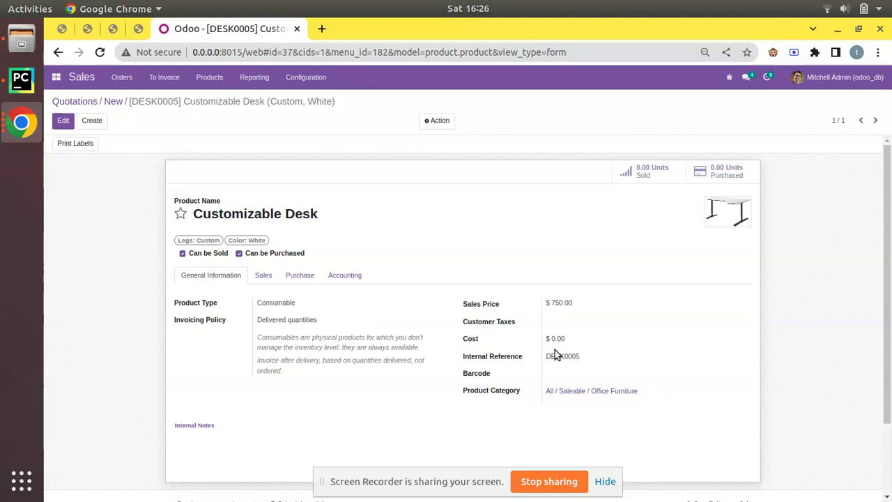
left_click(64, 120)
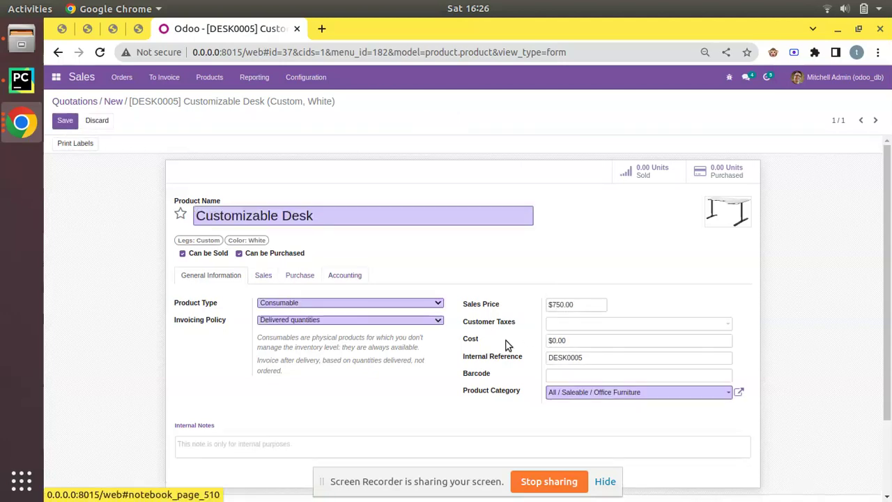
left_click(584, 340)
double_click(582, 340)
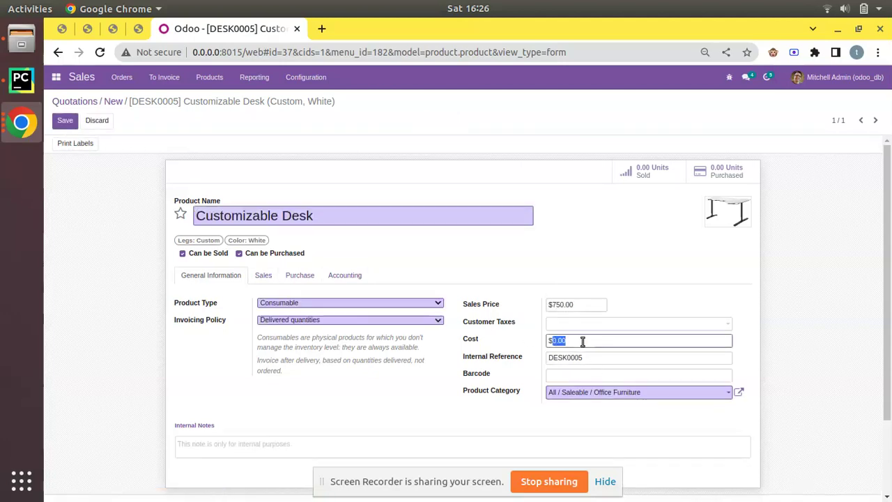
type("300")
mouse_move(468, 356)
left_click(65, 120)
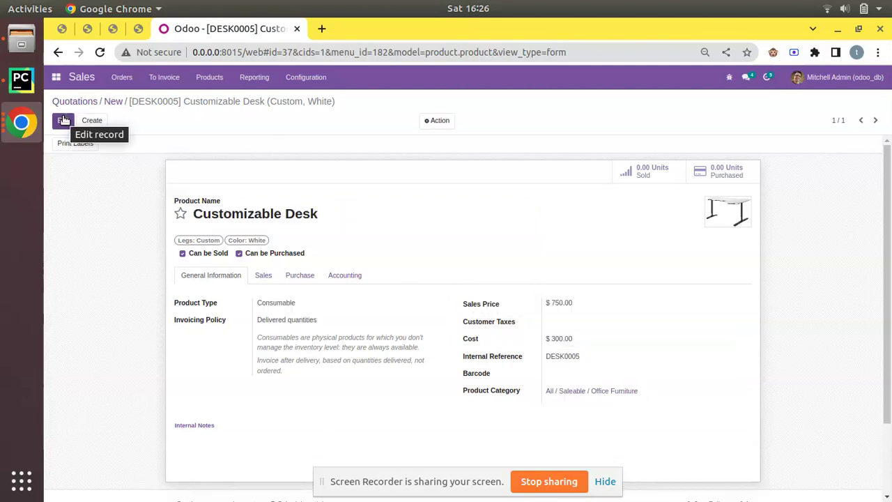
Back on quotation S00023, replace the desk line with a new Customizable Desk (Custom, White) line
left_click(113, 101)
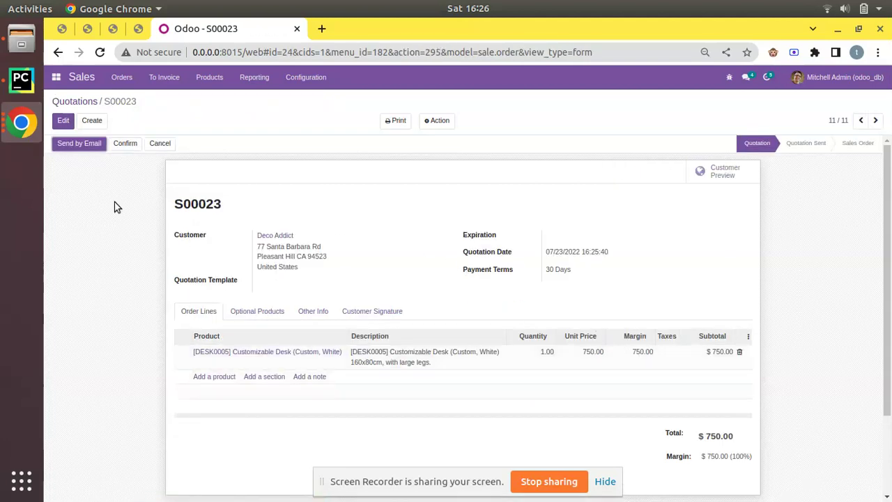
left_click(62, 124)
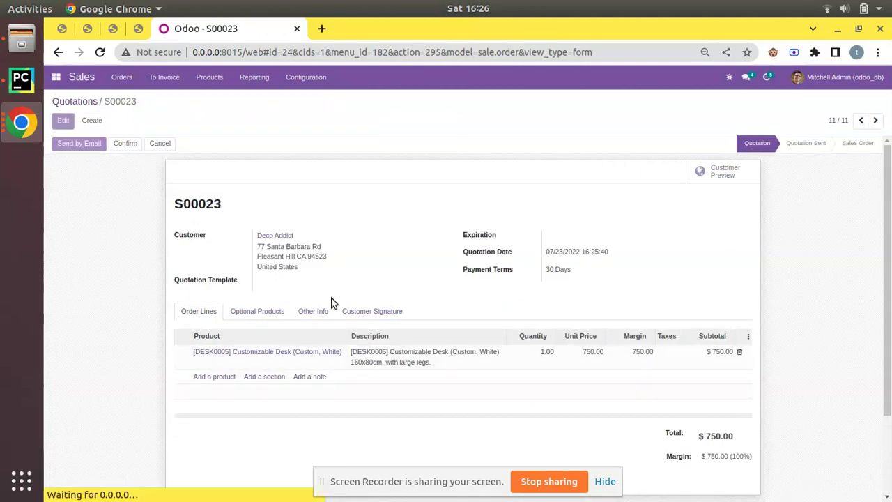
left_click(740, 355)
left_click(221, 356)
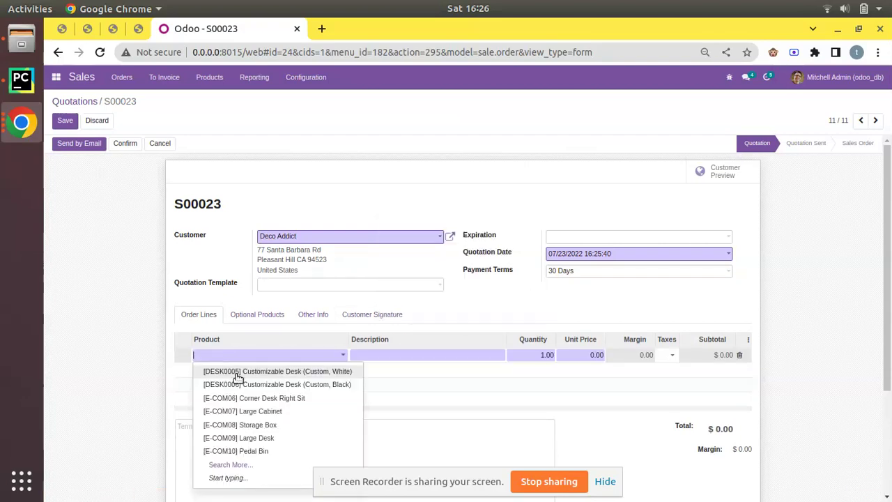
left_click(216, 371)
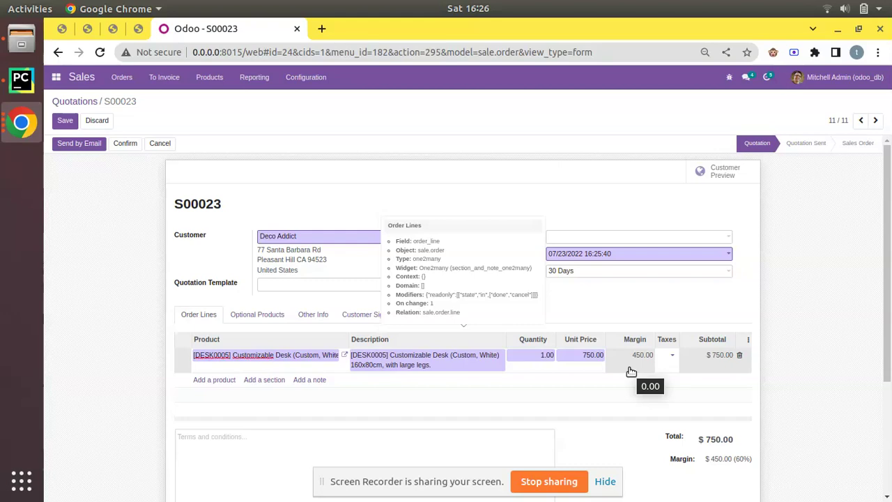
left_click(607, 323)
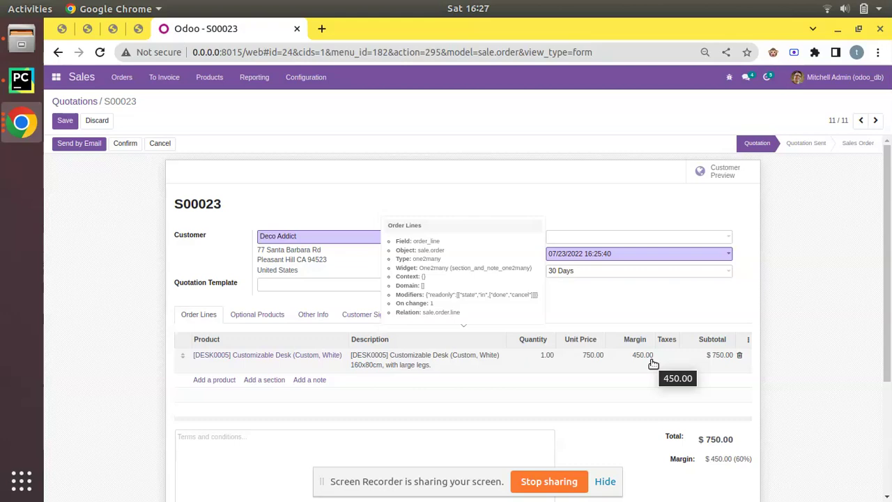
Set the desk's unit price to 700 and save, giving a $400.00 (57.14%) margin
left_click(573, 359)
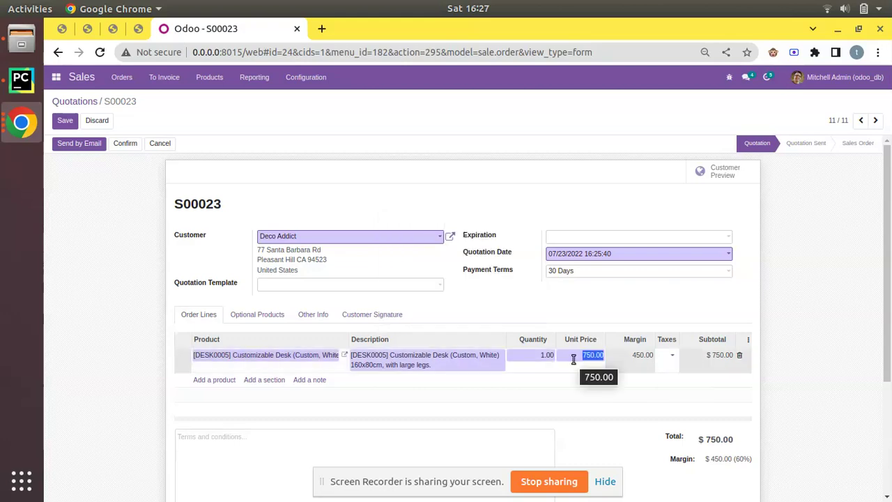
type("700")
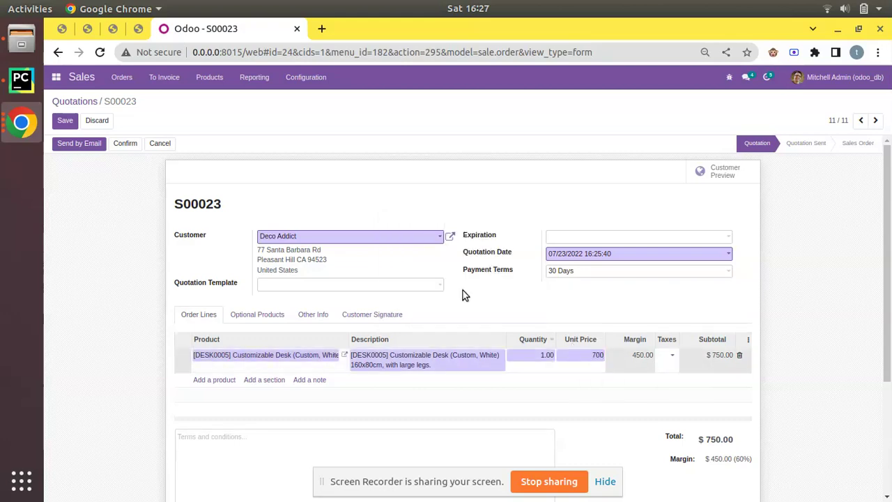
left_click(61, 122)
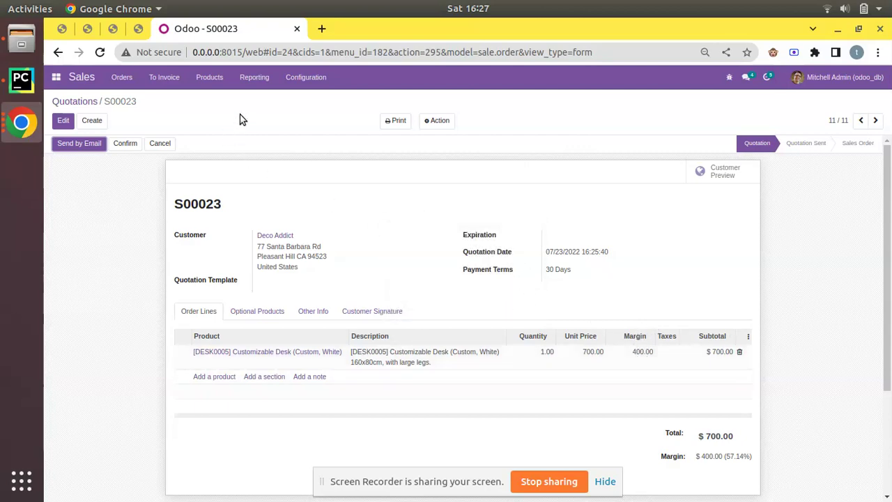
left_click(253, 79)
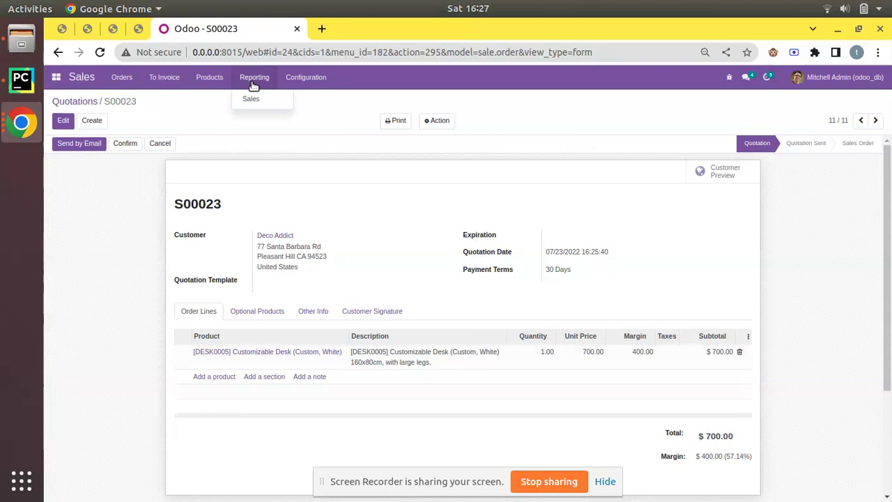
Open the Sales analysis report and chart the Margin measure
left_click(255, 78)
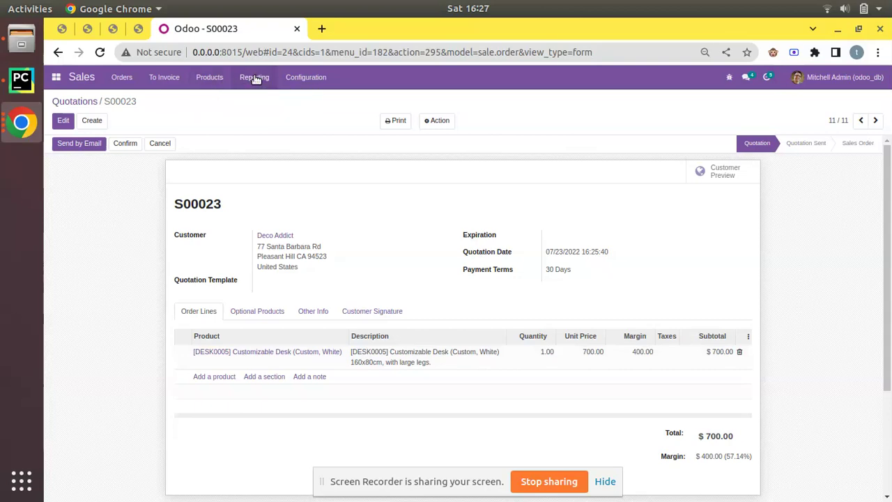
left_click(255, 79)
left_click(257, 97)
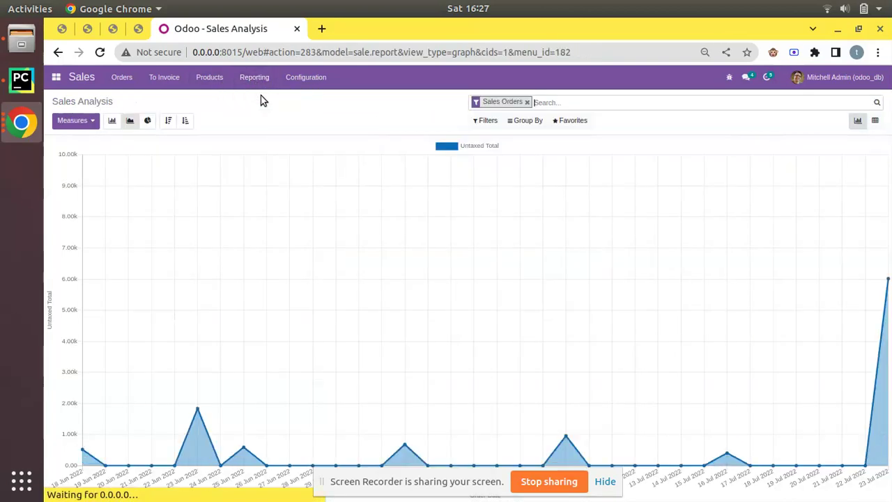
left_click(88, 124)
left_click(84, 197)
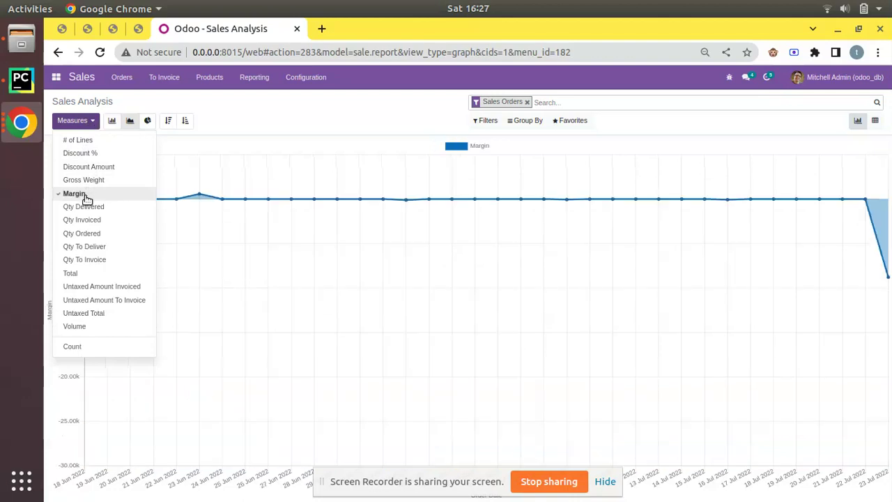
Pivot the analysis by product with Untaxed Total and Margin, then open Sales settings
left_click(874, 124)
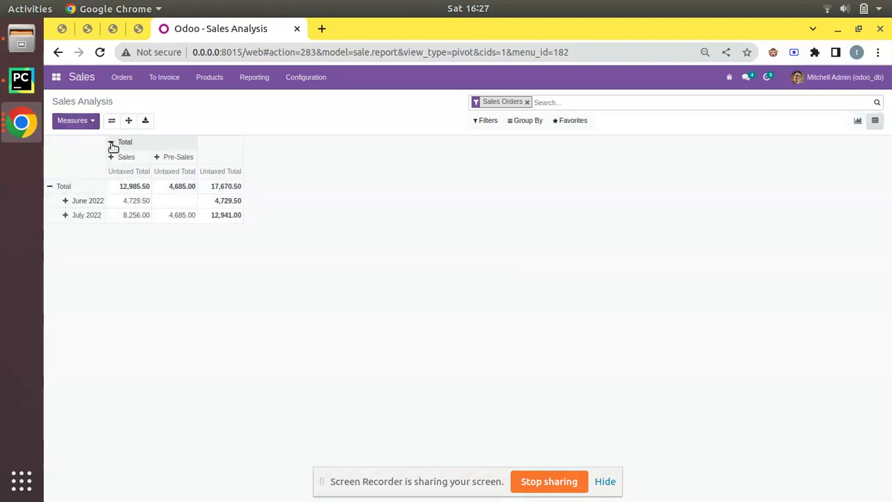
left_click(112, 146)
left_click(57, 172)
left_click(52, 171)
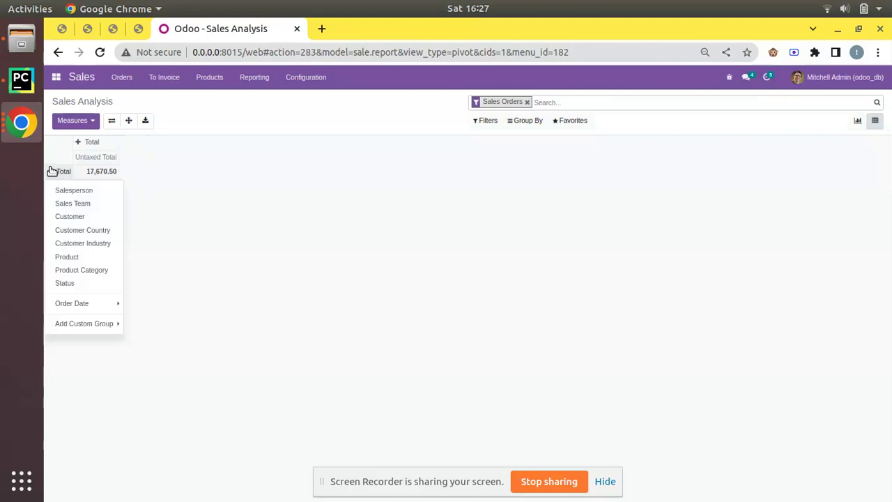
left_click(96, 256)
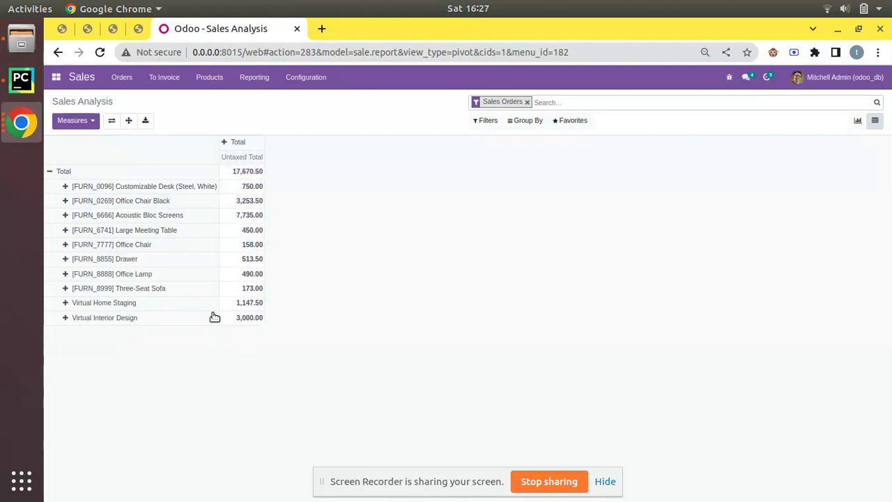
left_click(73, 121)
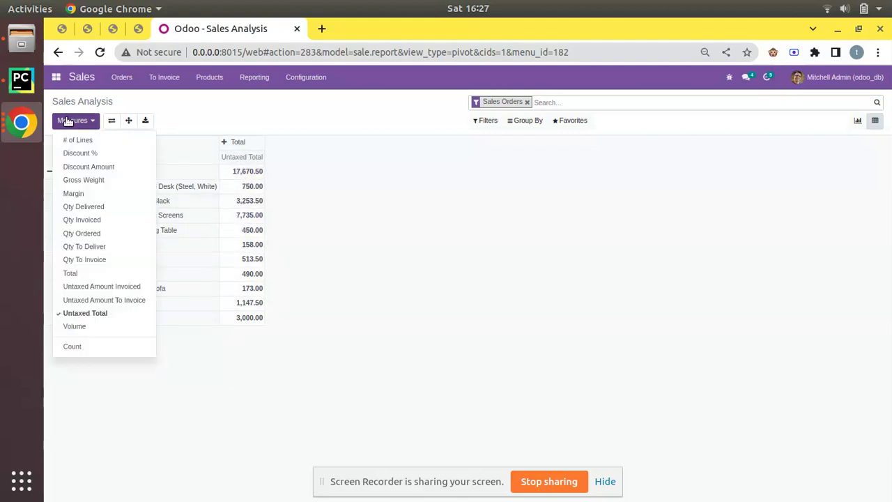
left_click(73, 193)
left_click(488, 212)
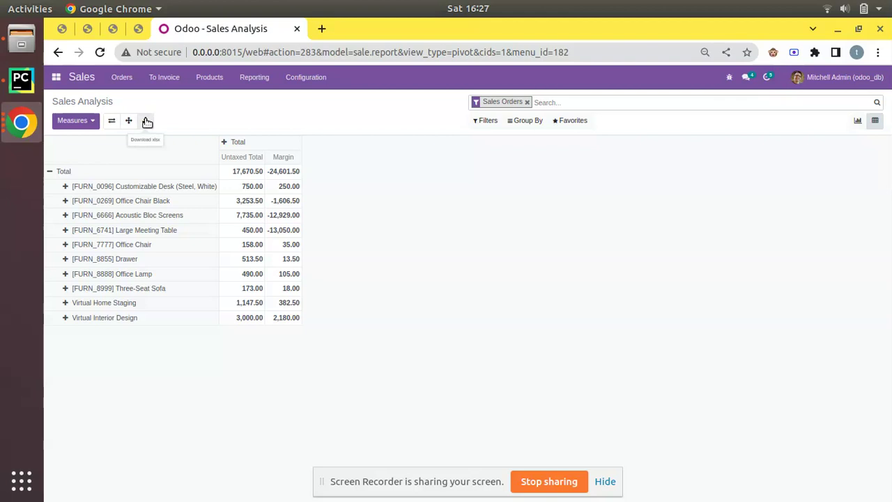
left_click(317, 80)
left_click(326, 101)
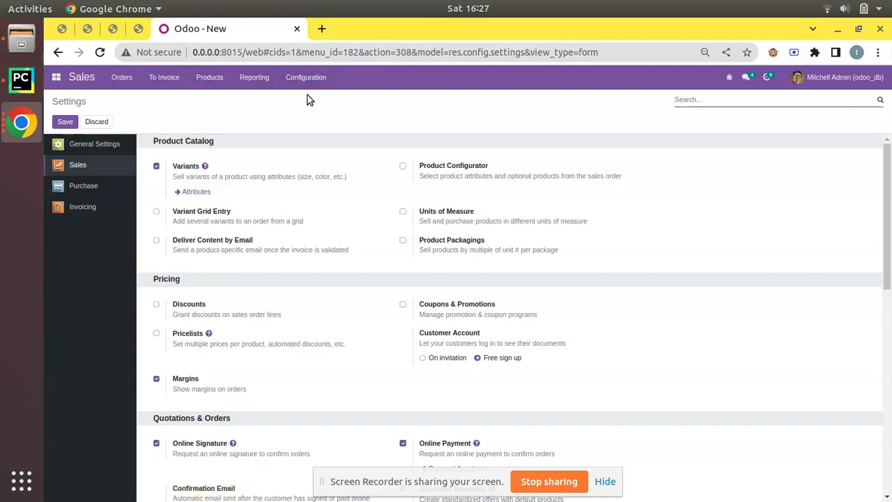
Search the Apps list for the module name 'sale_marg'
mouse_move(170, 390)
left_click(56, 77)
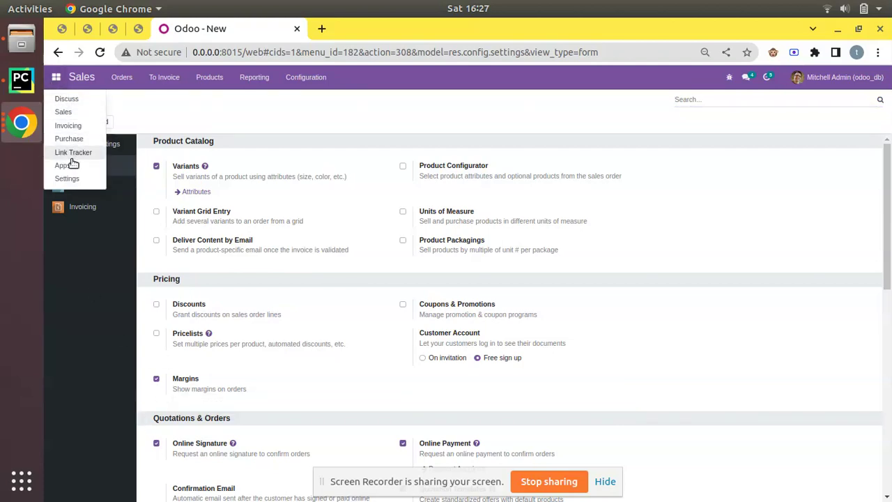
left_click(71, 153)
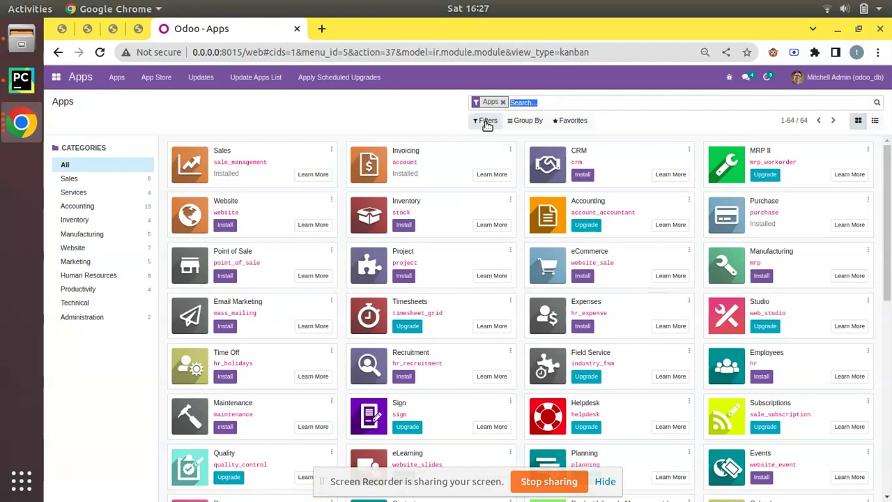
type("sale")
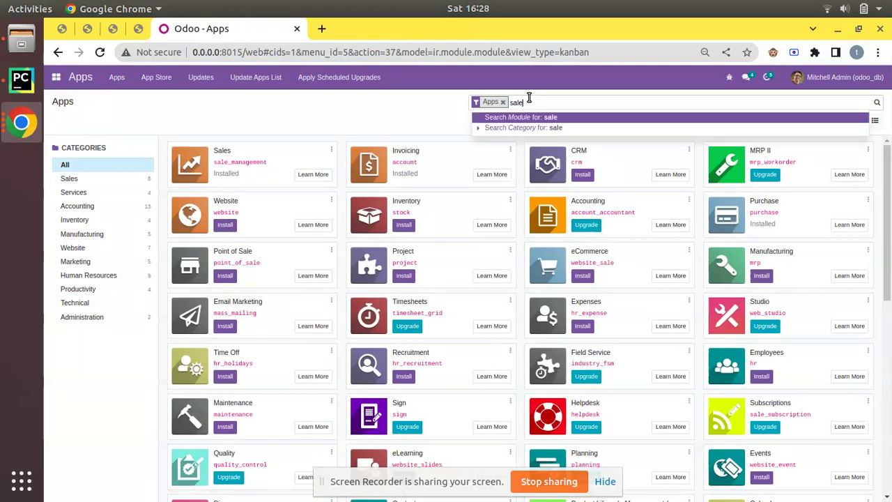
type("_marg")
key("Return")
Remove the Apps filter and open Module Info for Margins in Sales Orders (sale_margin)
left_click(502, 102)
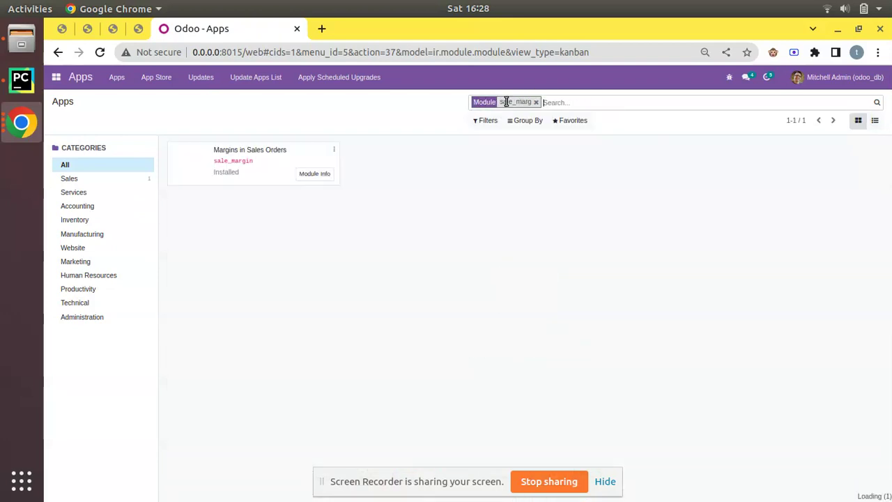
left_click(334, 149)
left_click(317, 170)
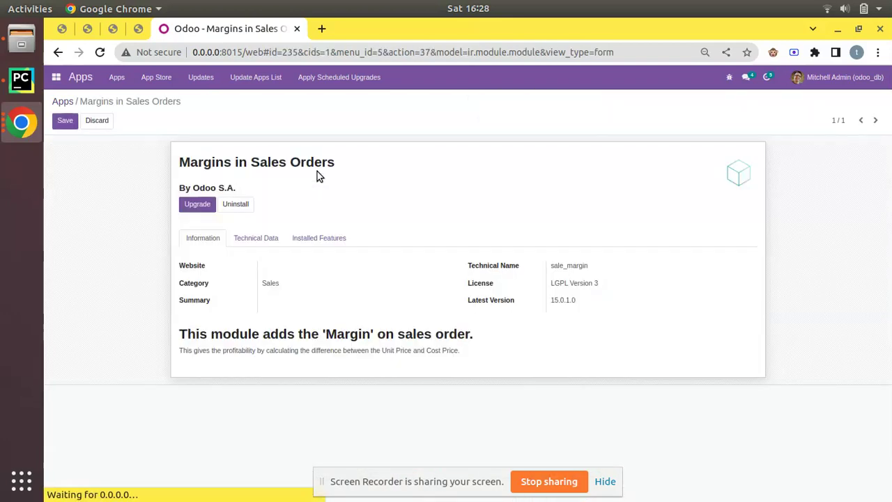